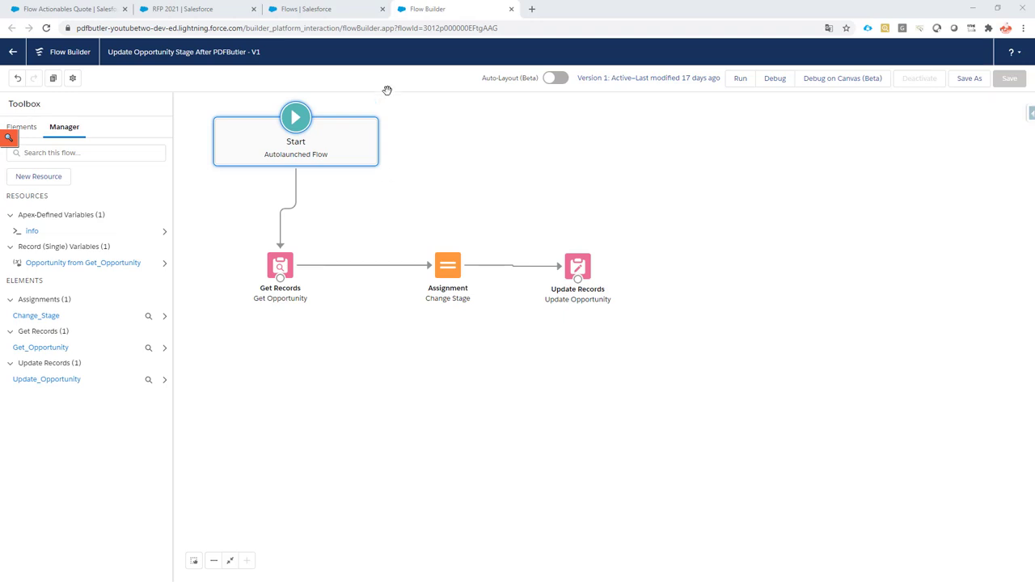
Check the flow's type on its detail page in Setup and return to the flow canvas.
click(323, 9)
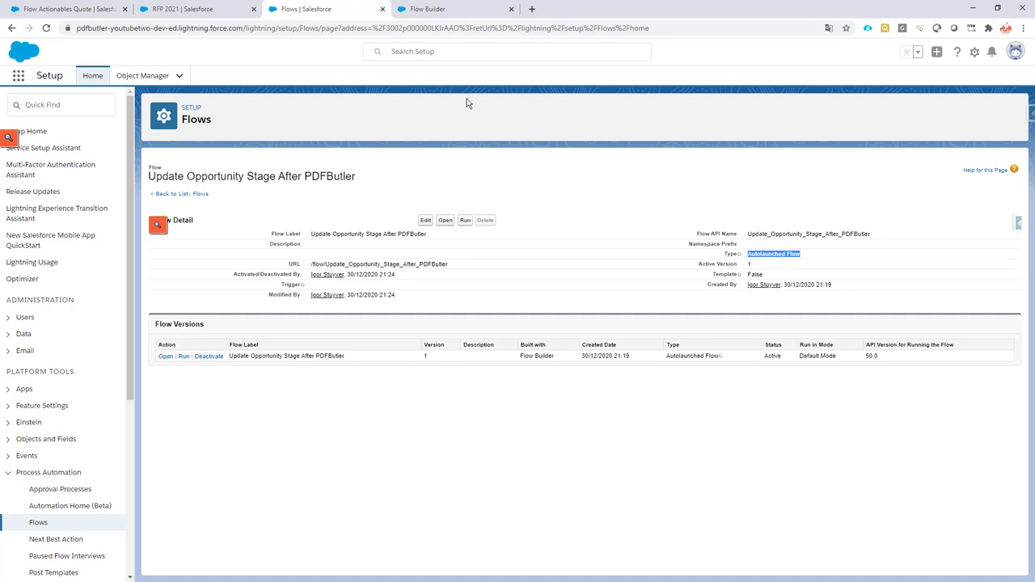
click(429, 11)
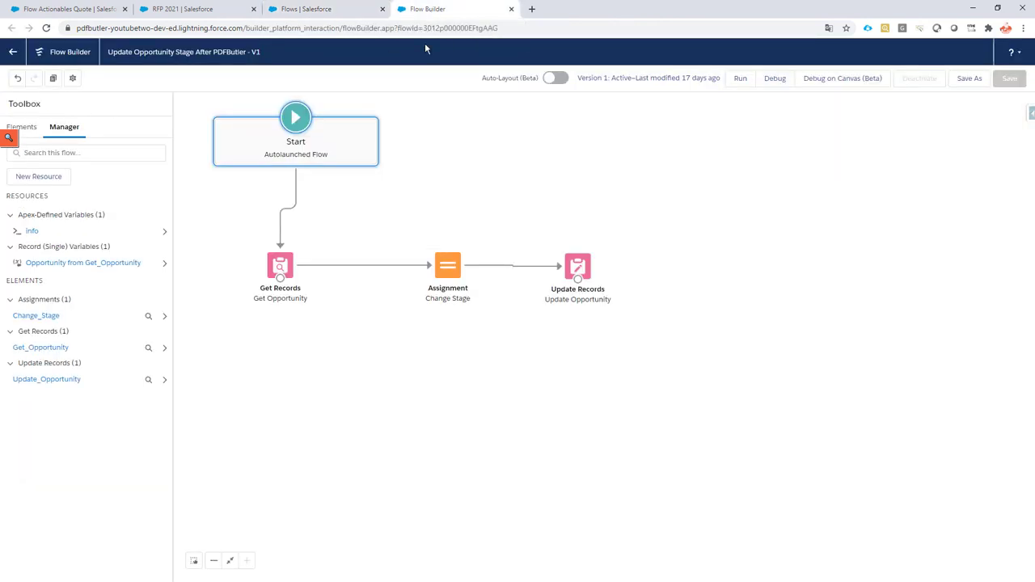
Draft an Apex-Defined variable named info with class cadmus_core__AfterActionableFlow_Info, available for input, and discard it.
click(46, 177)
click(342, 274)
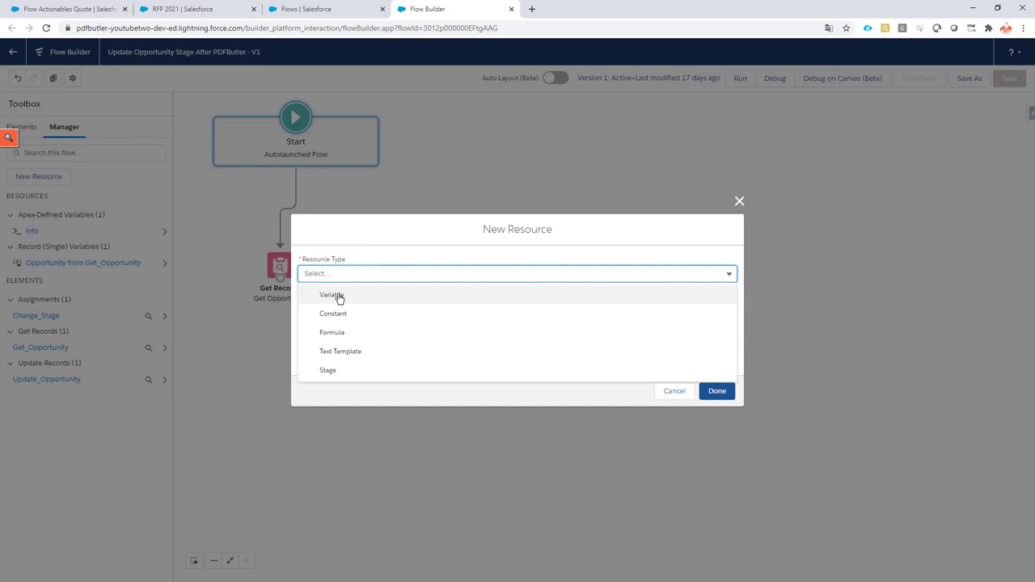
click(339, 296)
click(334, 295)
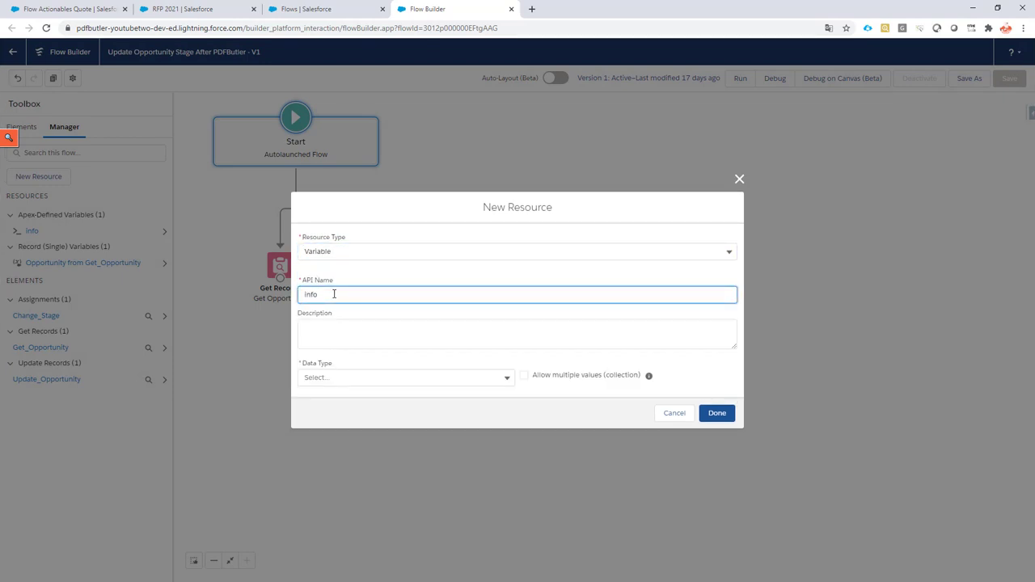
click(350, 379)
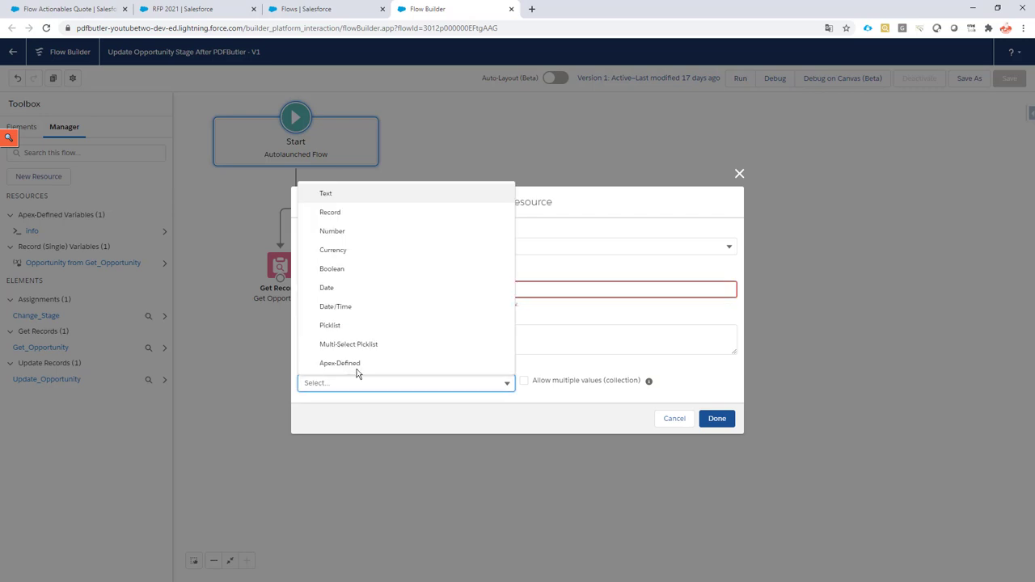
click(357, 364)
click(361, 385)
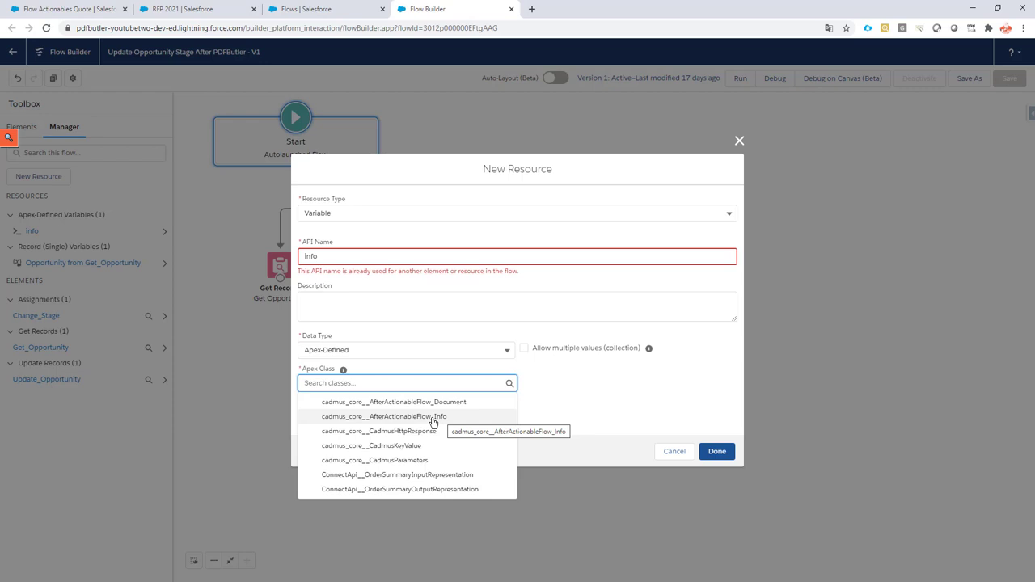
click(424, 417)
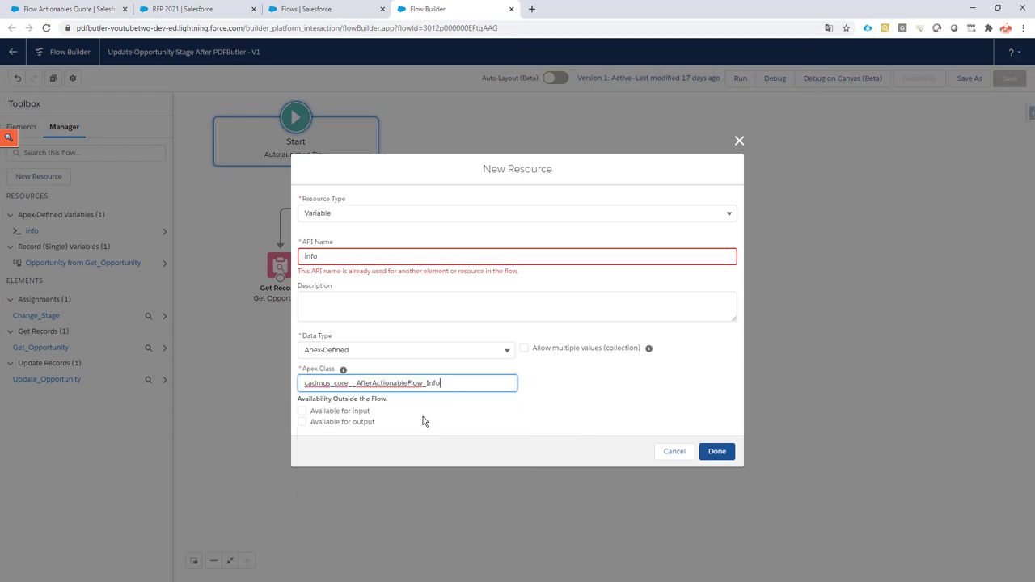
click(325, 412)
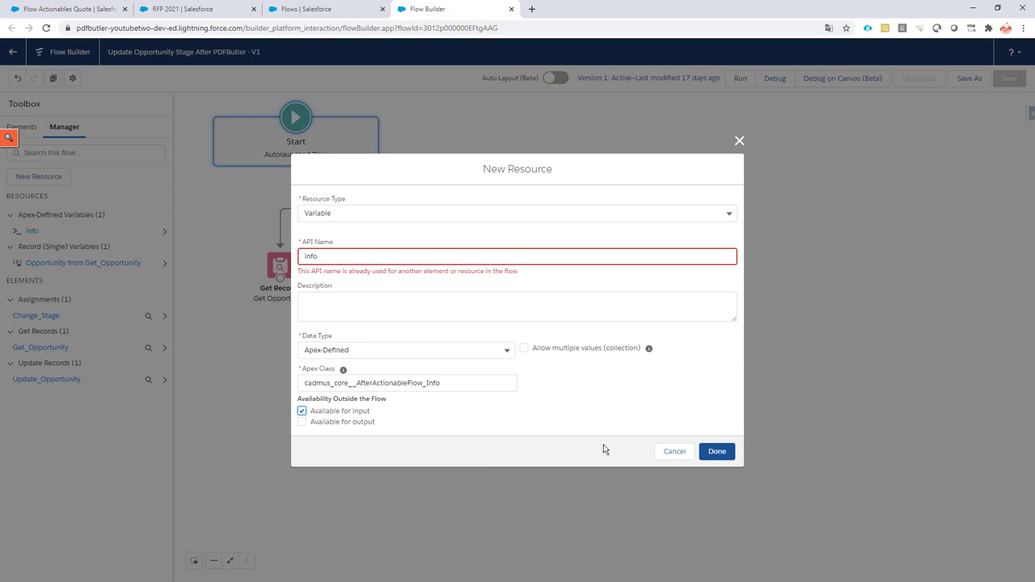
click(670, 452)
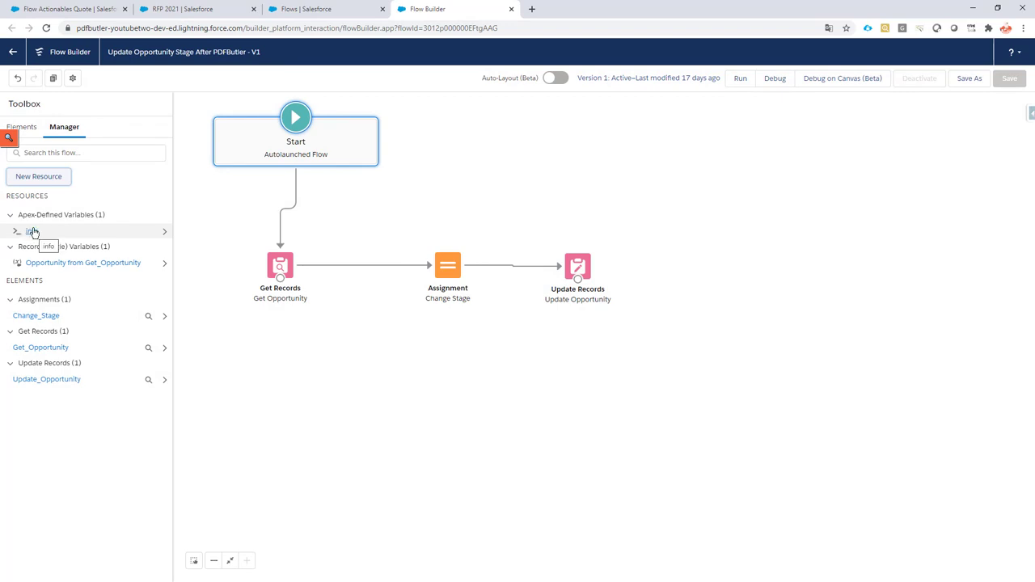
Show the available flow elements and move the Get Opportunity element slightly so it lines up beneath Start.
click(24, 129)
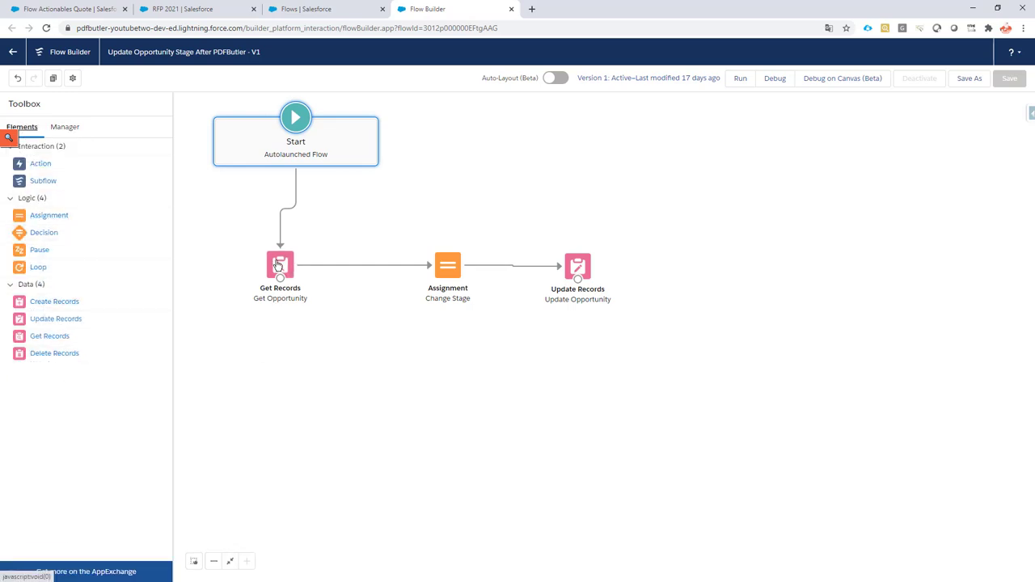
drag(279, 267, 293, 266)
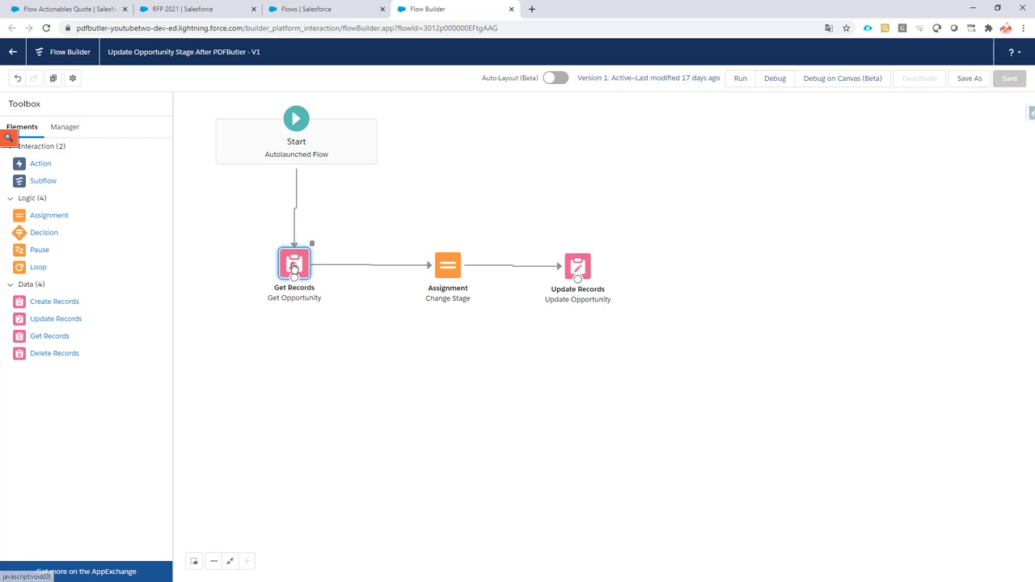
Open the Get Opportunity element, inspect its Id filter condition and reselect recordId of the info variable as the filter value.
double_click(293, 266)
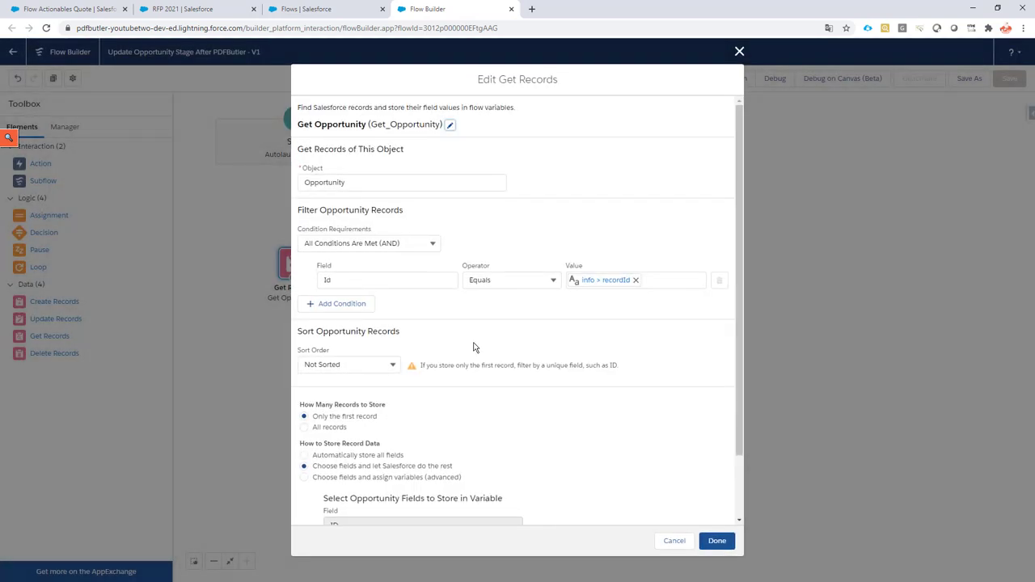
click(347, 279)
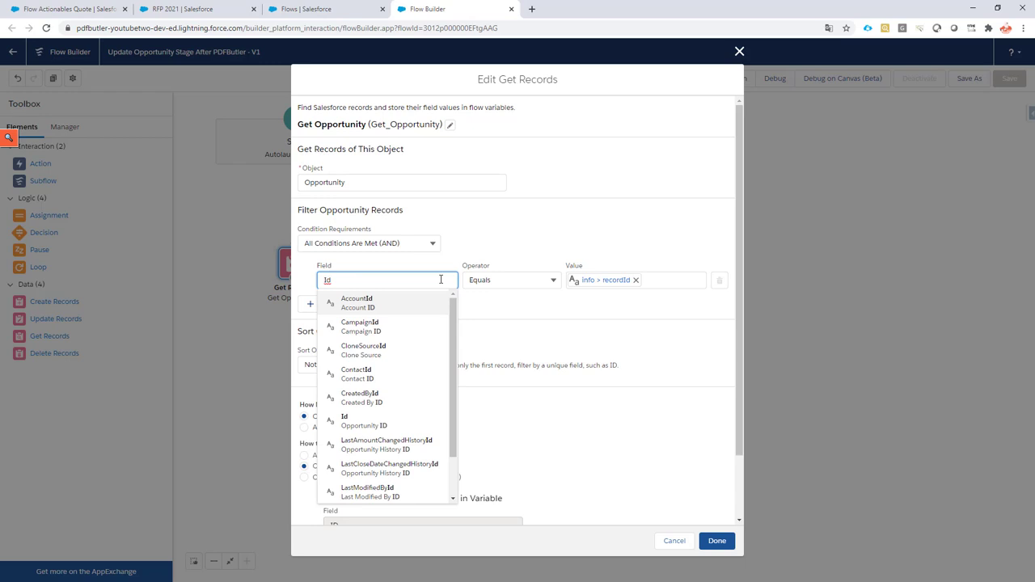
click(651, 285)
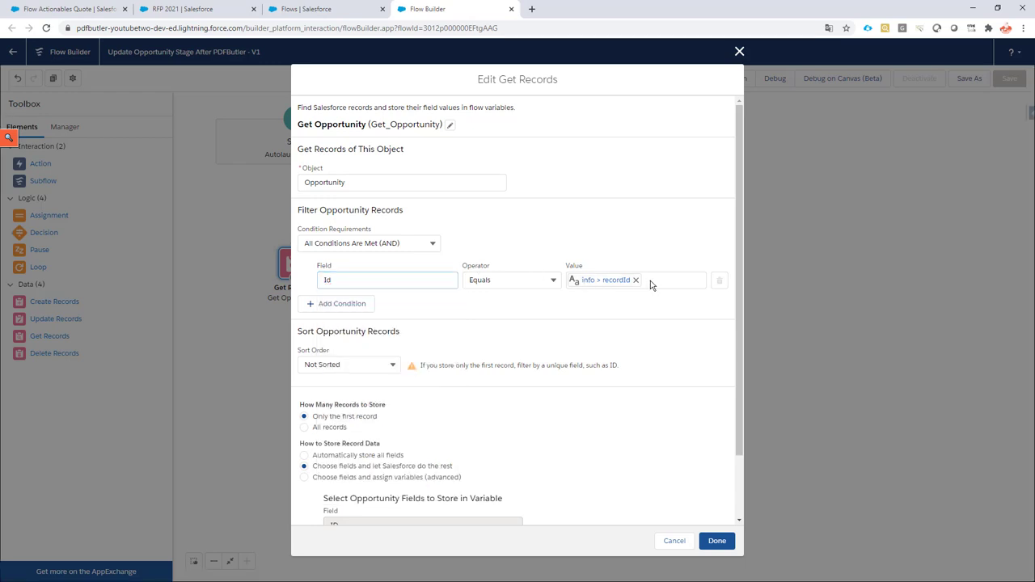
click(624, 280)
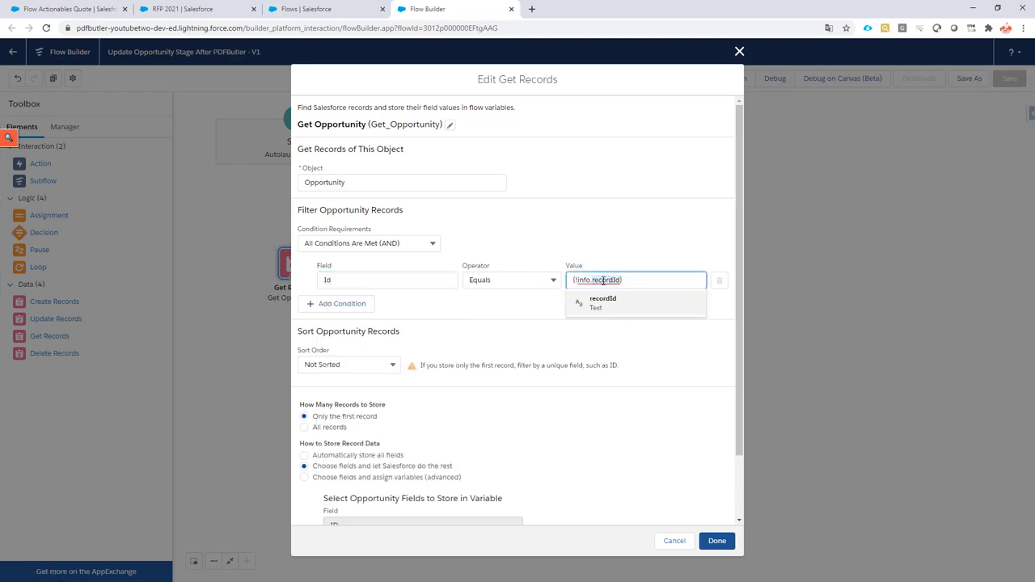
double_click(603, 280)
key(BackSpace)
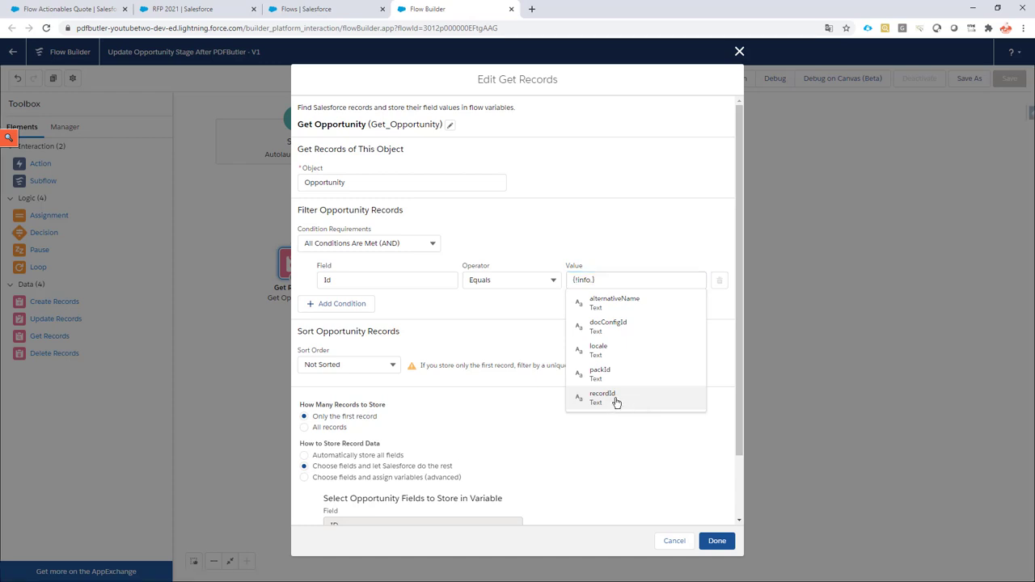
click(615, 397)
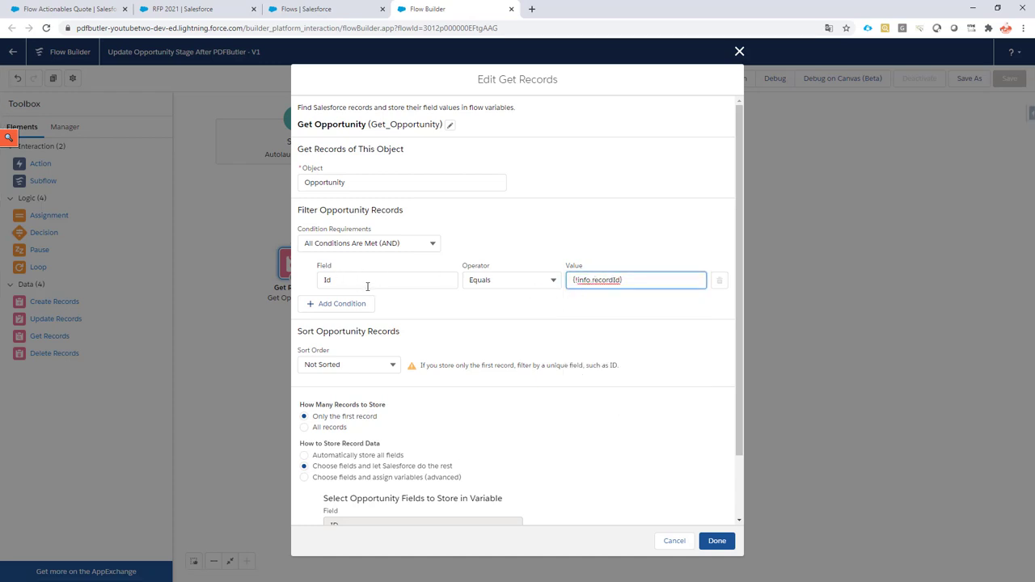
Review which Opportunity fields Get Opportunity stores and close the element without saving.
scroll(384, 303, down, 2)
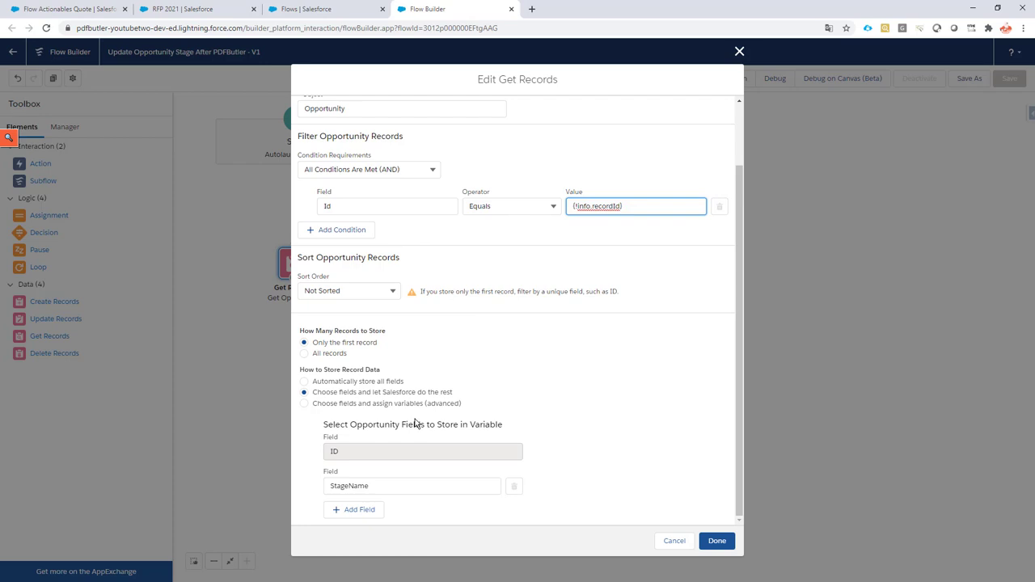
click(384, 489)
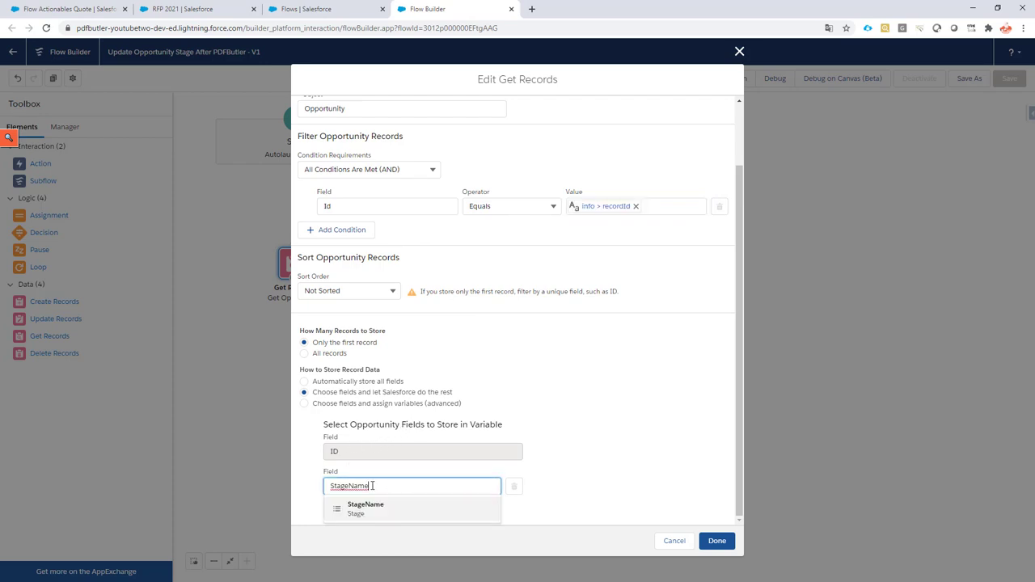
click(624, 480)
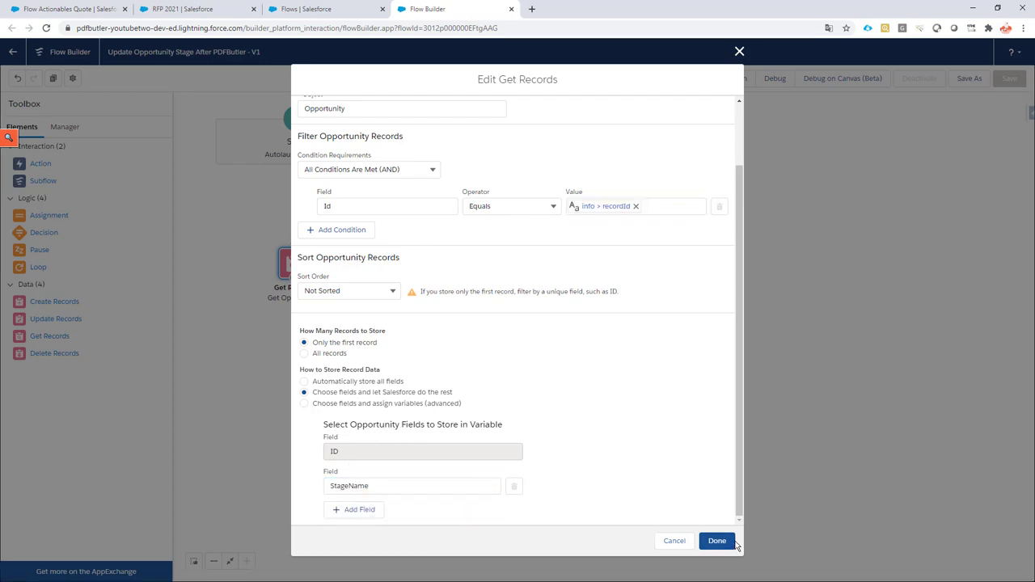
click(678, 541)
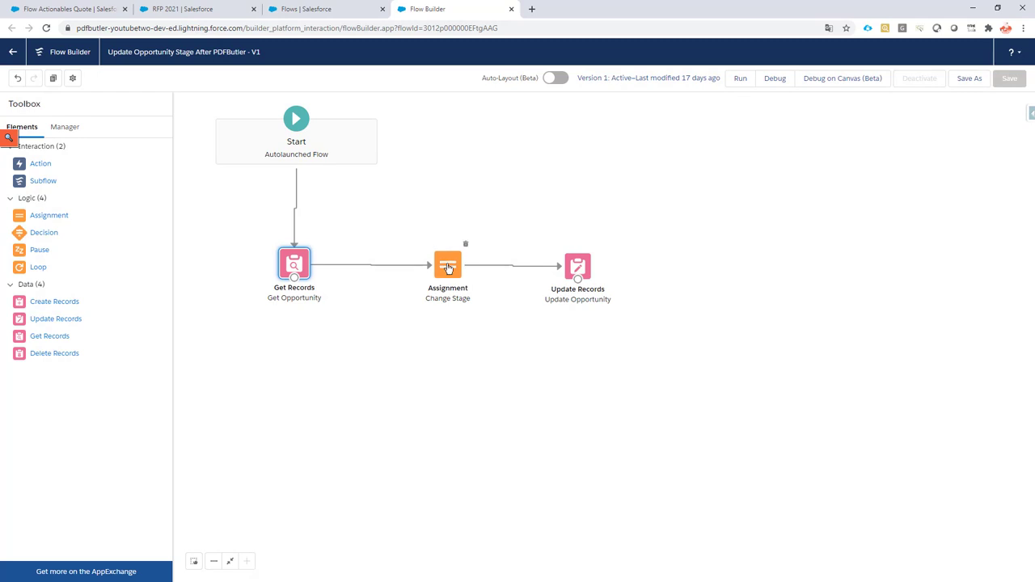
Examine the variable and value set in the Change Stage assignment and close it without saving.
double_click(443, 264)
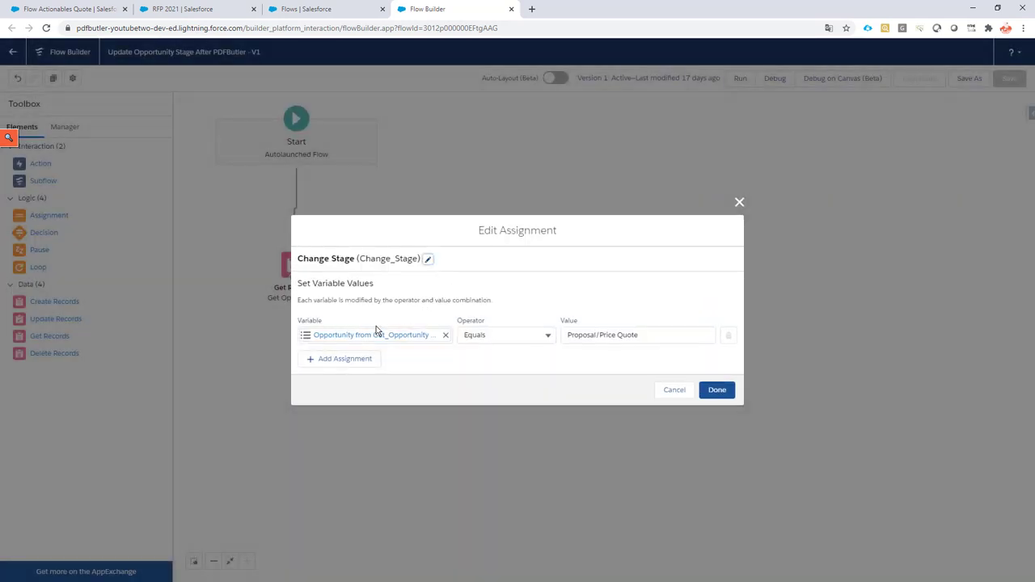
click(414, 335)
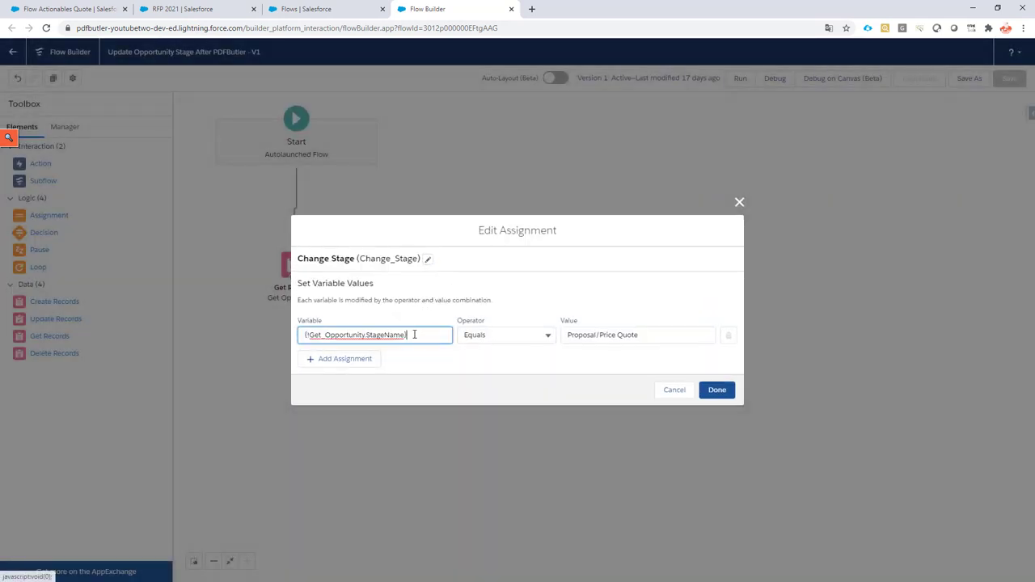
click(376, 335)
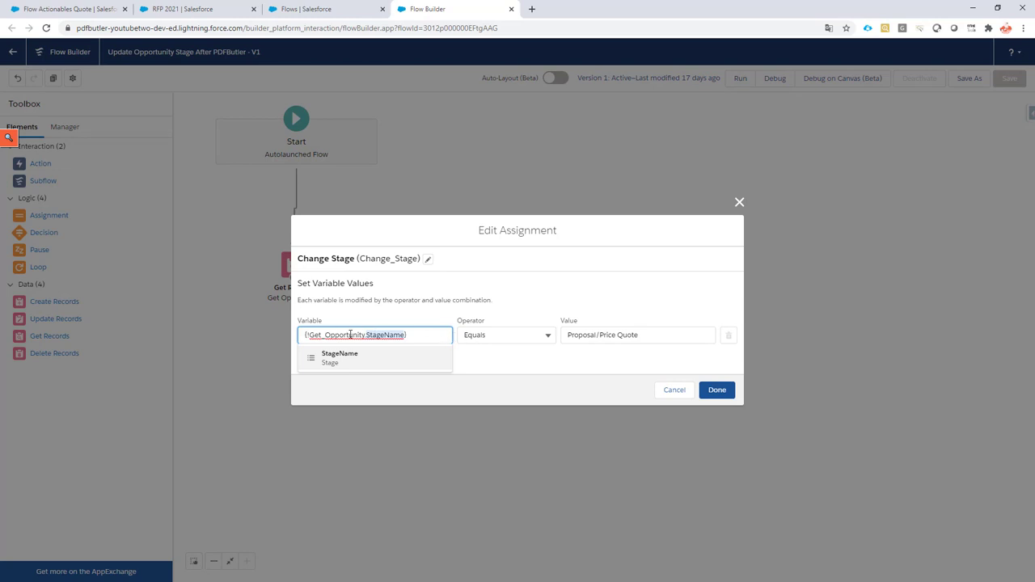
click(670, 341)
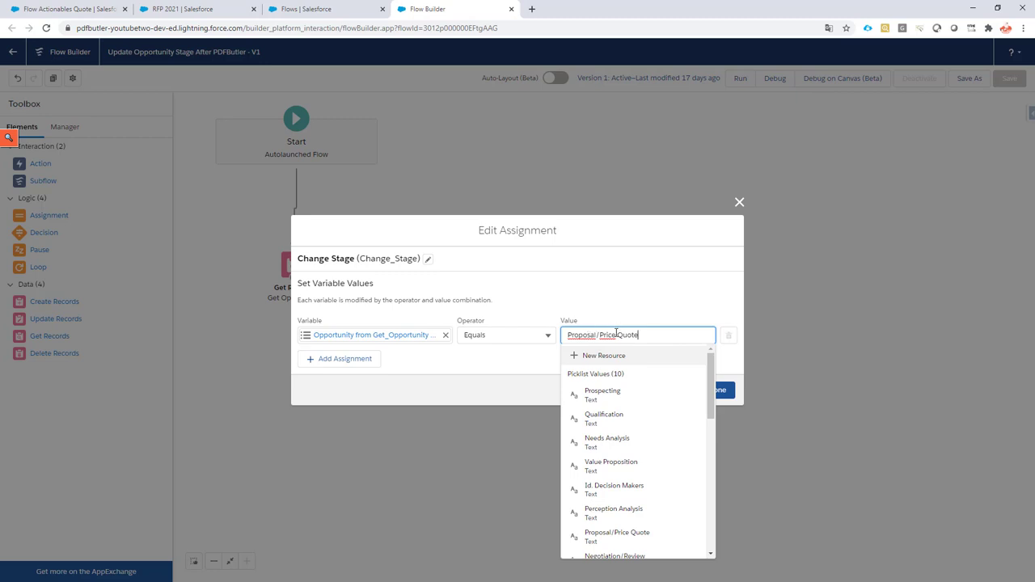
click(503, 362)
click(672, 389)
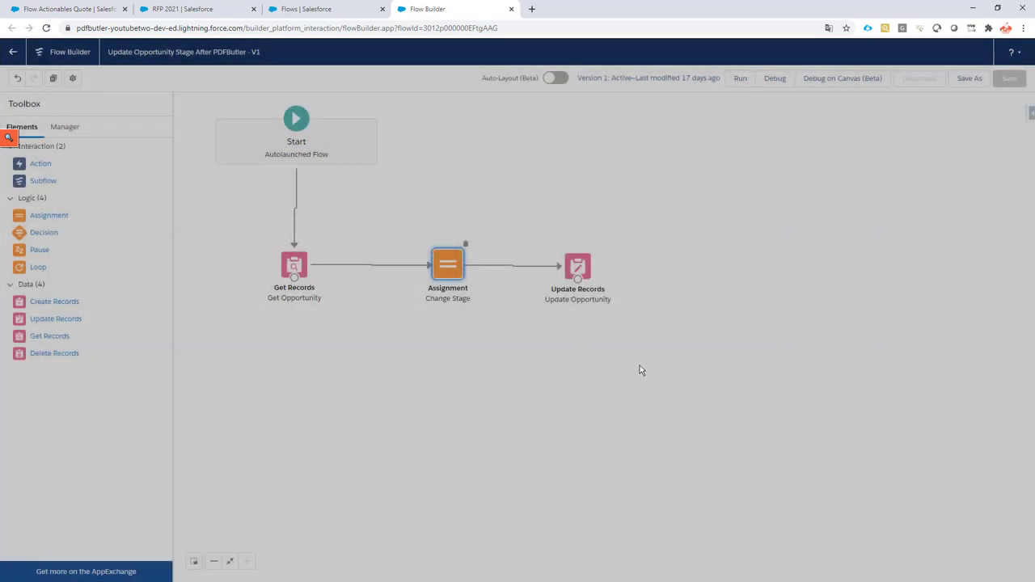
Examine which record the Update Opportunity element updates and close it without saving.
double_click(577, 266)
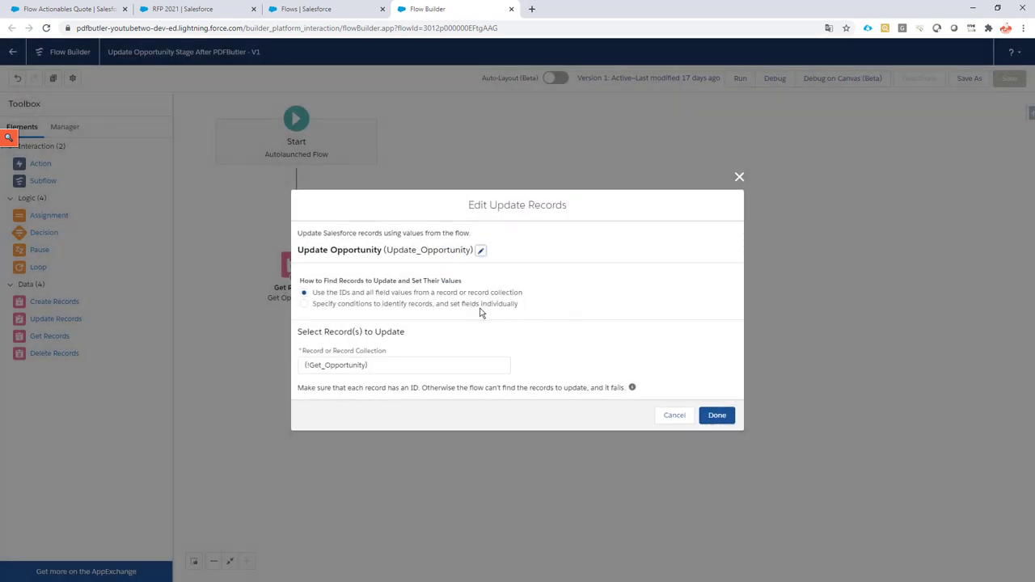
drag(489, 205, 568, 204)
click(402, 363)
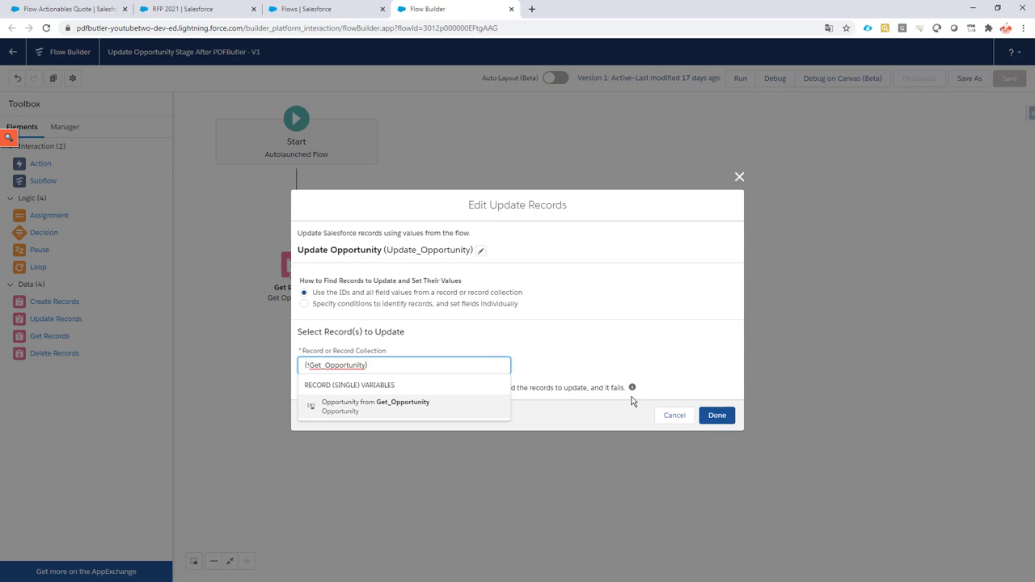
click(667, 417)
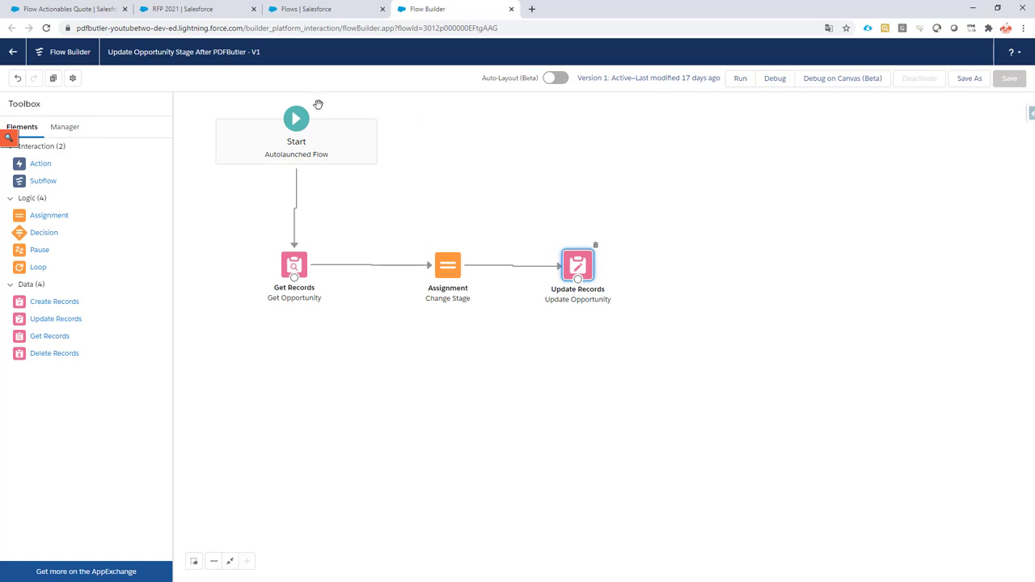
Return to the Flow Actionables Quote Doc Config and view its list of actionables.
click(70, 9)
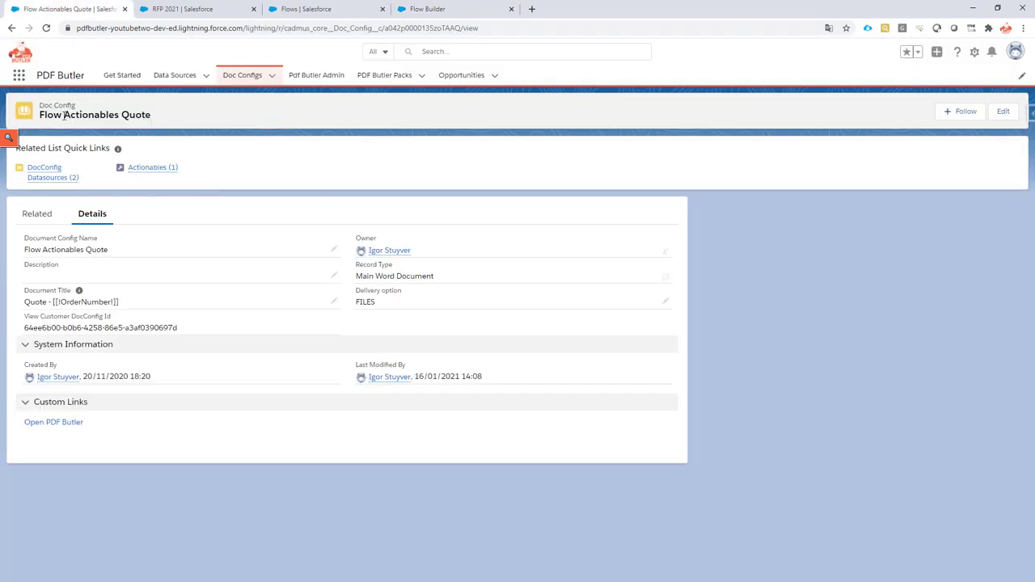
drag(41, 115, 152, 118)
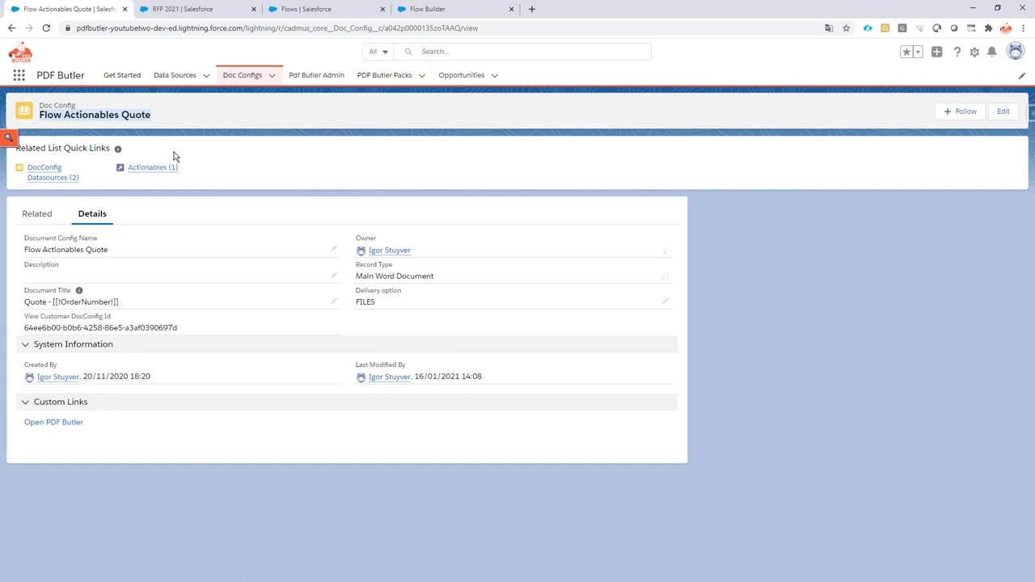
mouse_move(165, 168)
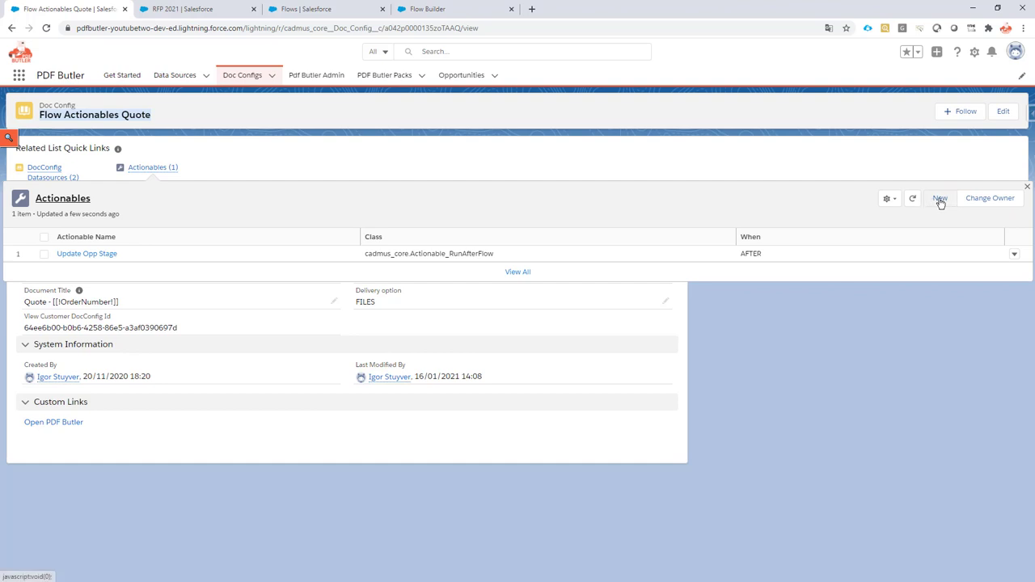
Start a new actionable with the Run Lightning Flow record type for the Flow Actionables Quote Doc Config.
click(940, 200)
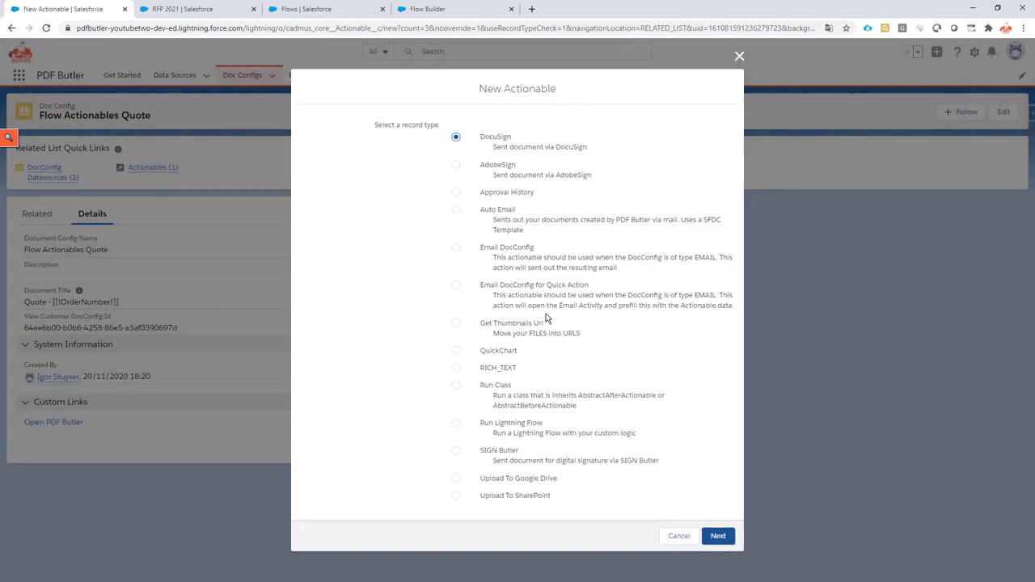
click(494, 429)
click(717, 537)
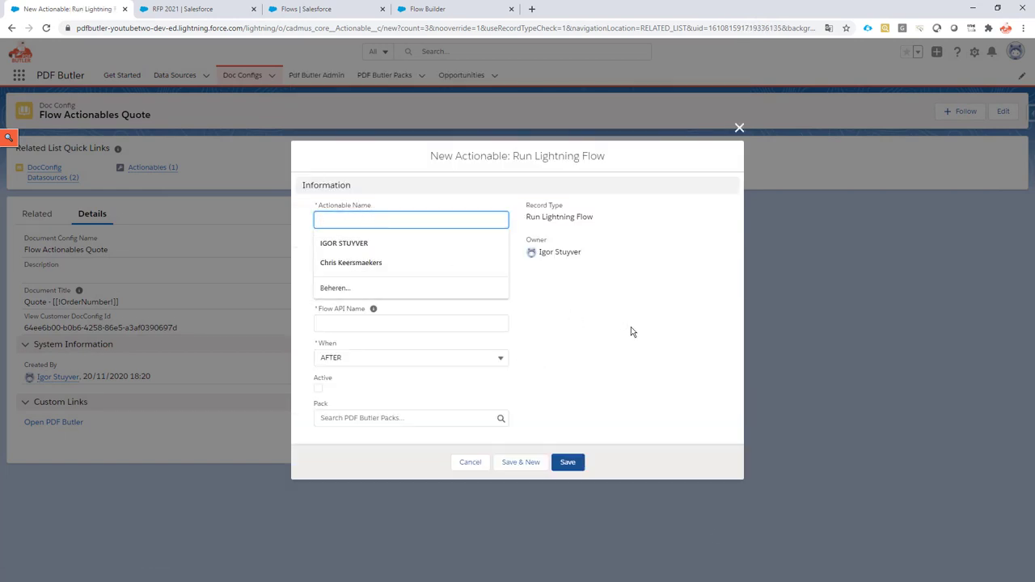
click(633, 331)
click(355, 288)
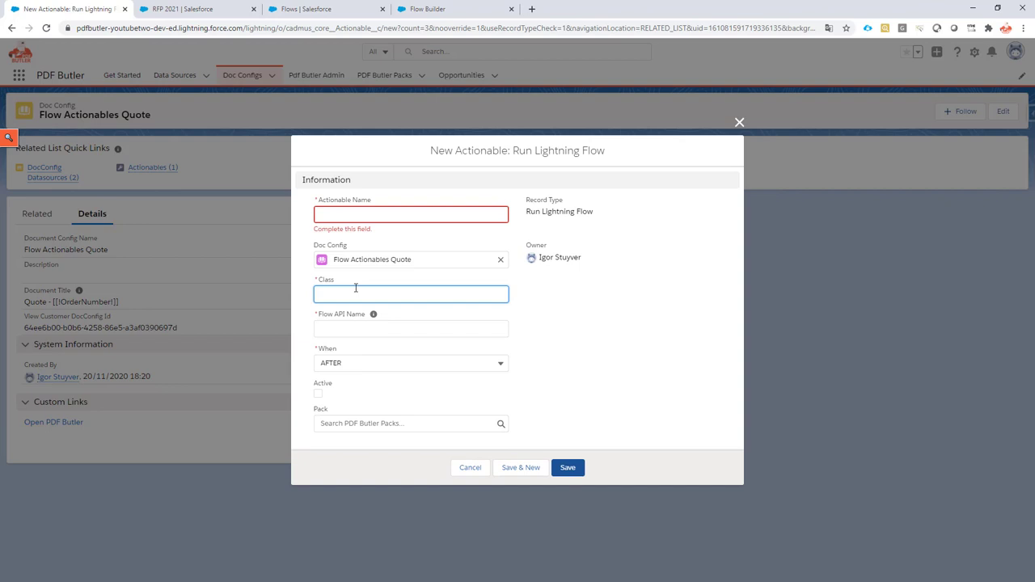
Copy the flow's API name from its Setup page and enter Update_Opportunity_Stage_After_PDFButler as the new actionable's Flow API Name.
click(394, 326)
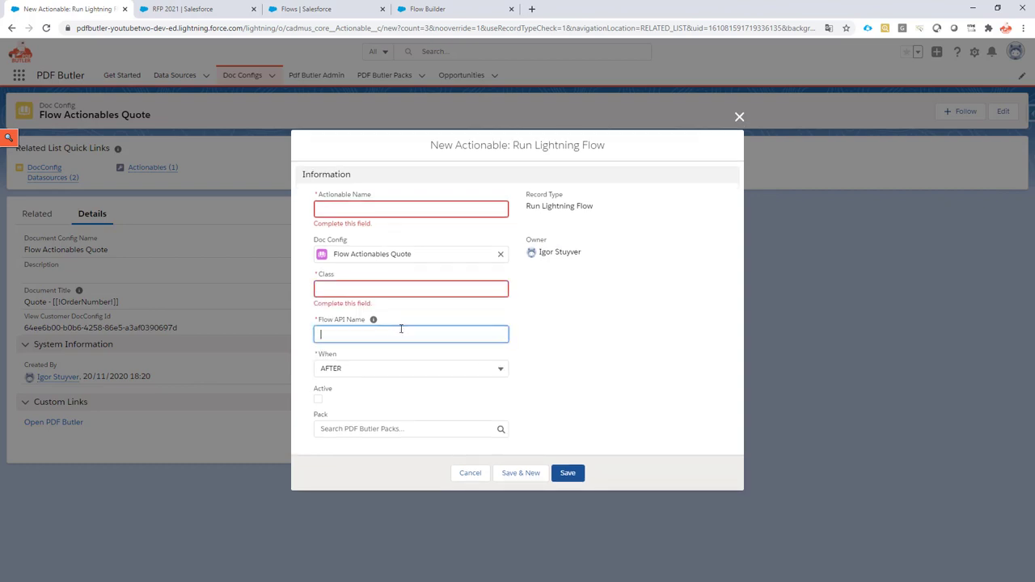
click(323, 13)
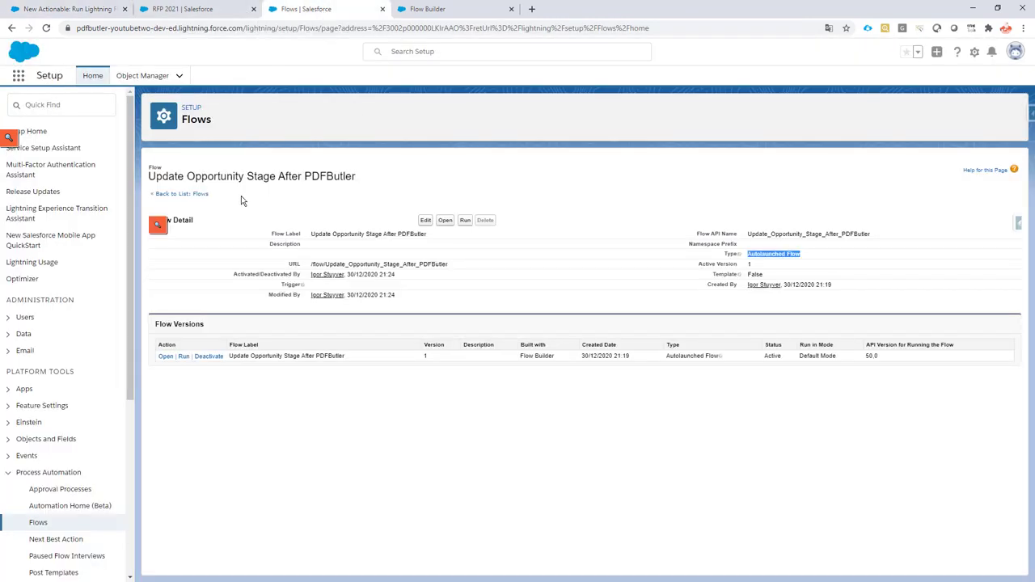
double_click(774, 234)
key(ctrl+c)
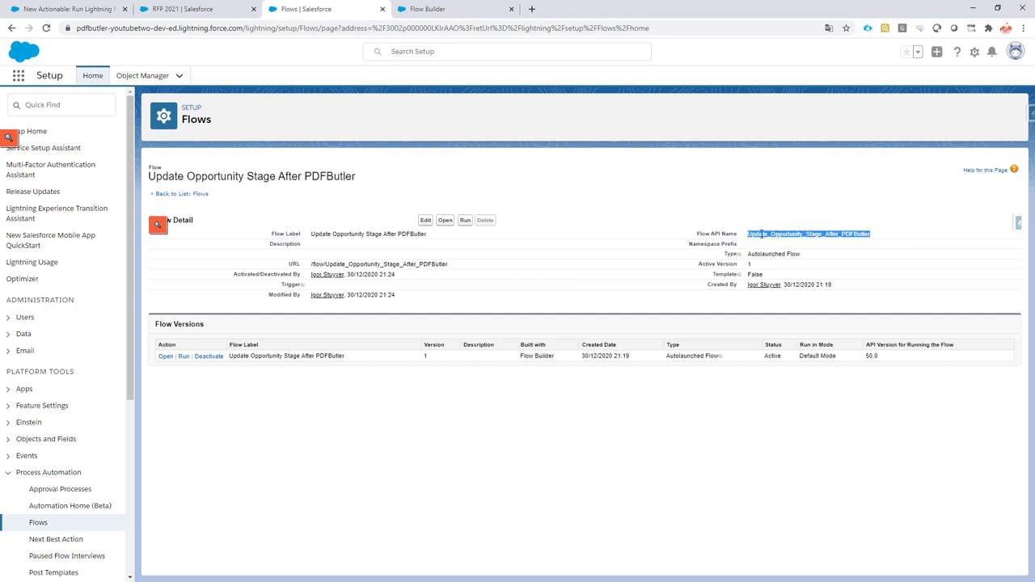
click(66, 9)
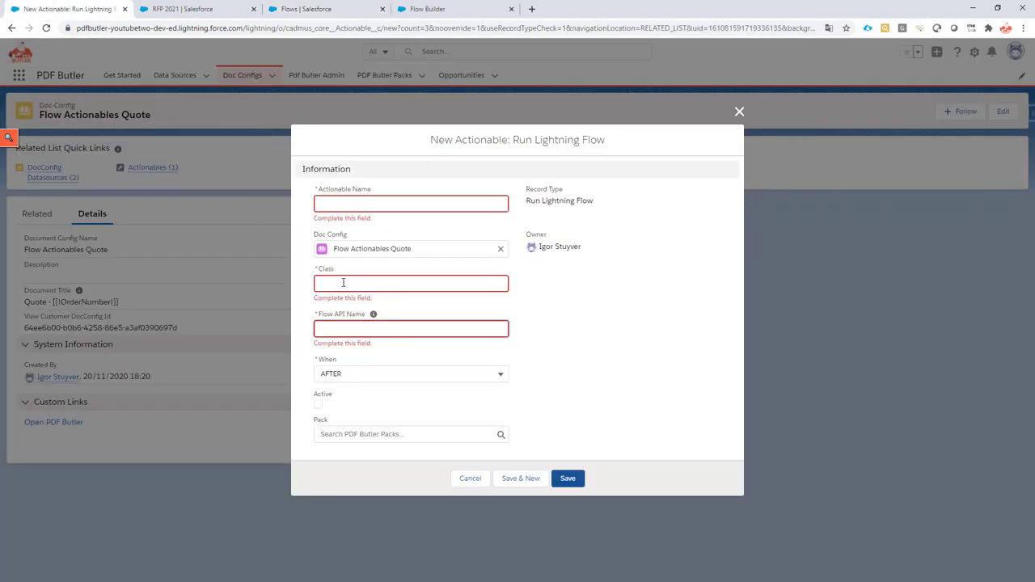
click(329, 328)
key(ctrl+v)
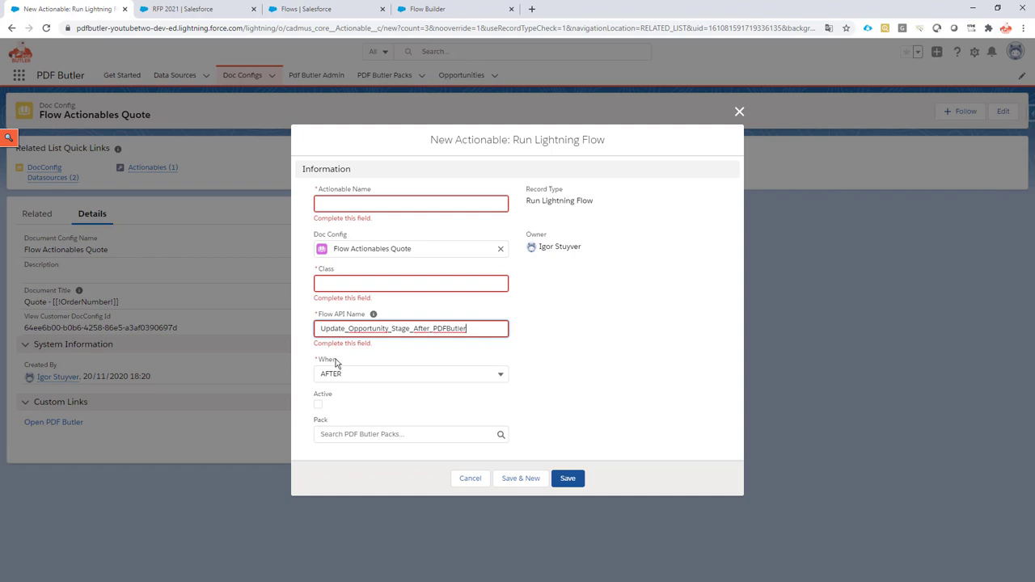
Mark the new actionable as active and discard it without saving.
click(319, 404)
click(319, 403)
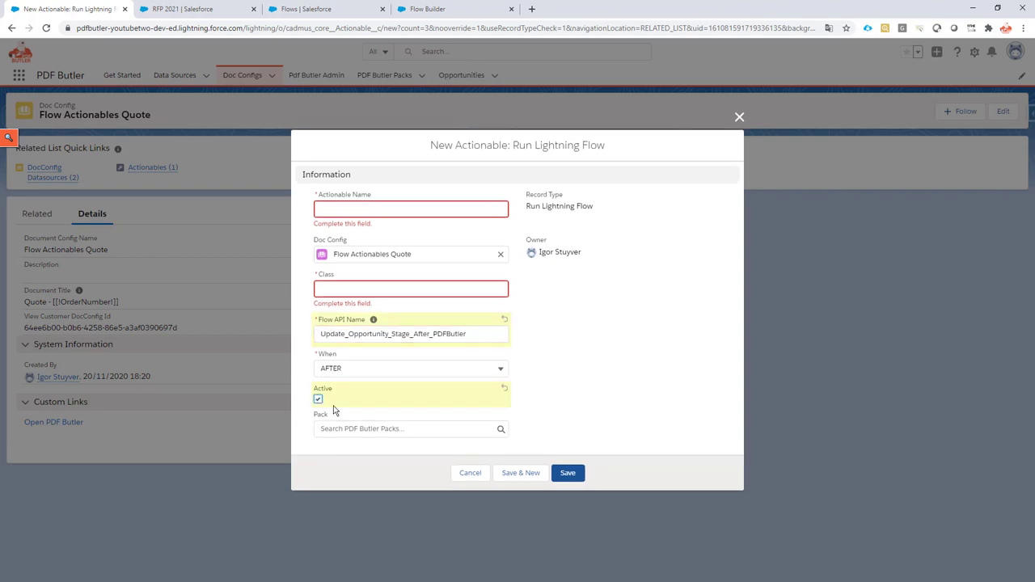
click(470, 473)
Open the existing Update Opp Stage actionable of this Doc Config and examine its Class value.
click(169, 168)
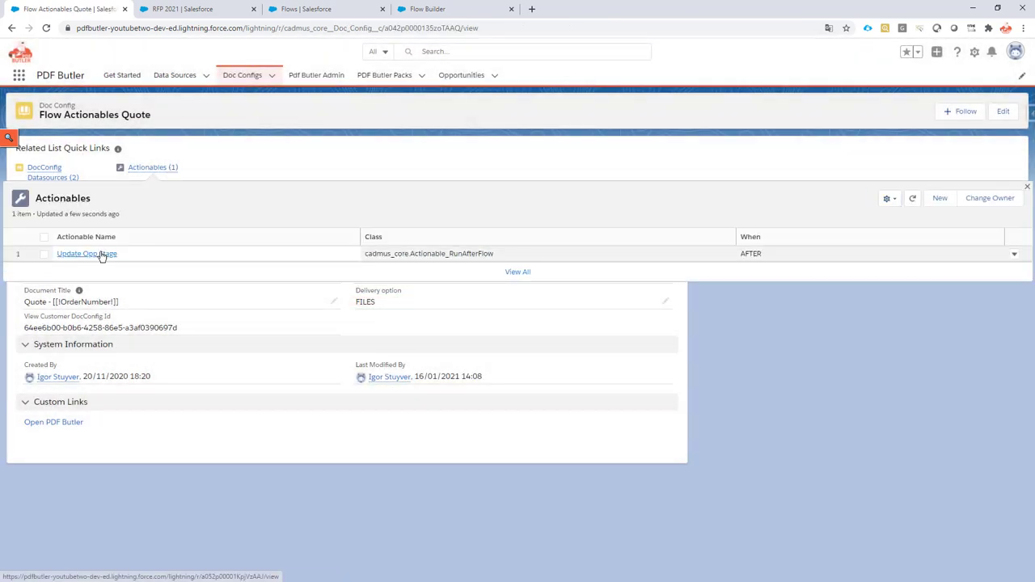
click(101, 255)
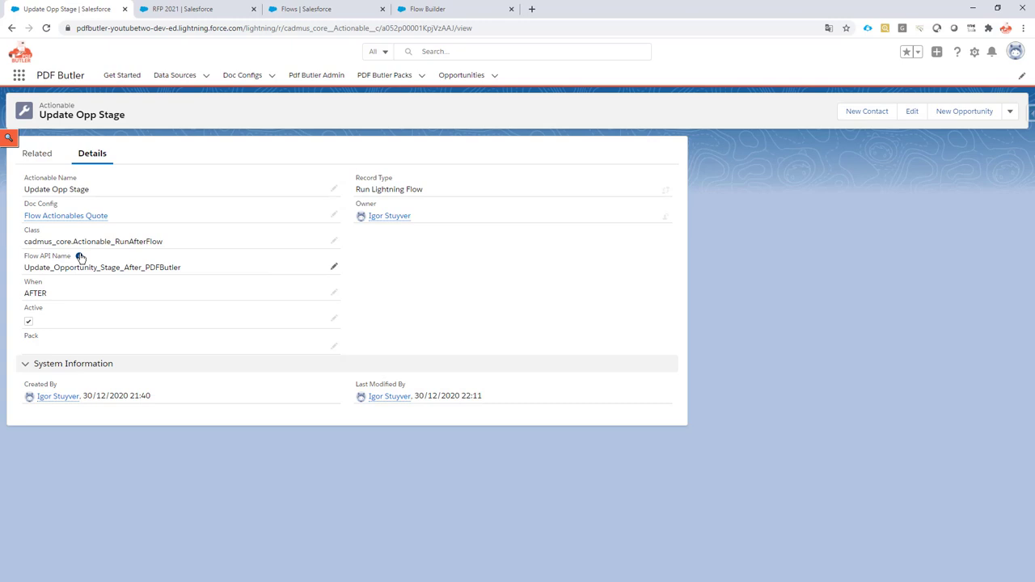
drag(25, 242, 166, 247)
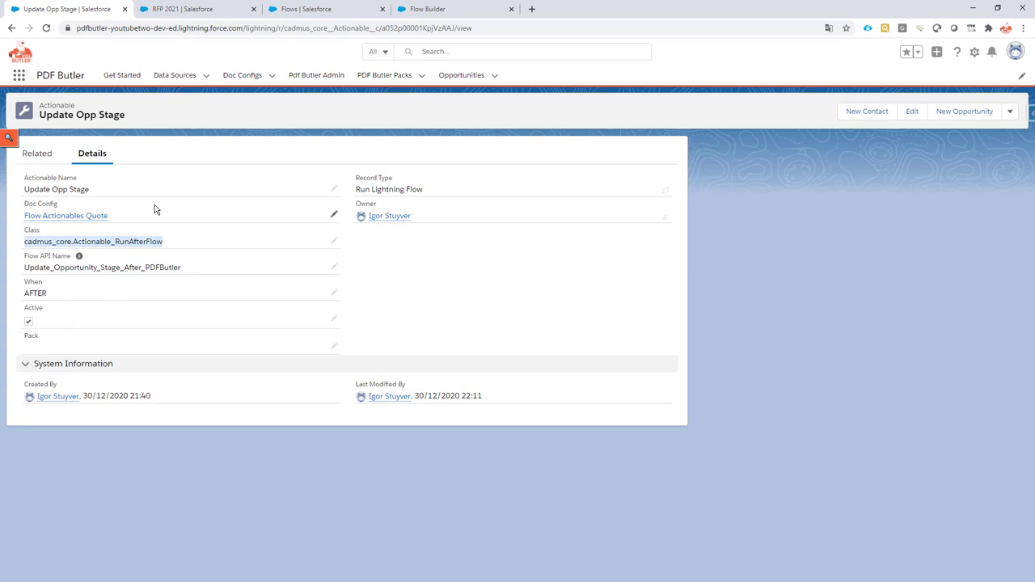
Generate the Flow Actionables Quote template as a PDF from the RFP 2021 opportunity, check the preview and close it.
click(187, 9)
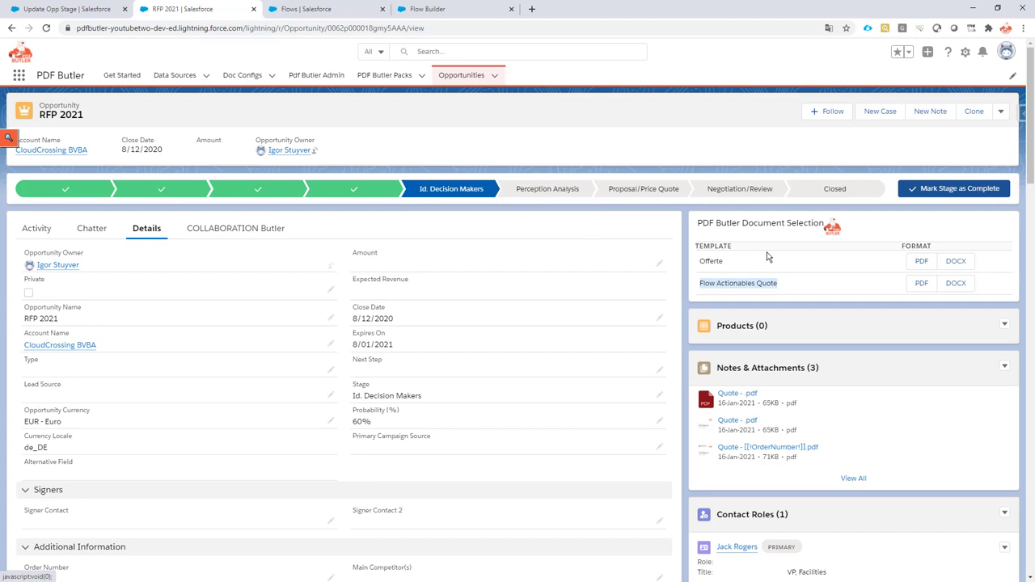
click(701, 285)
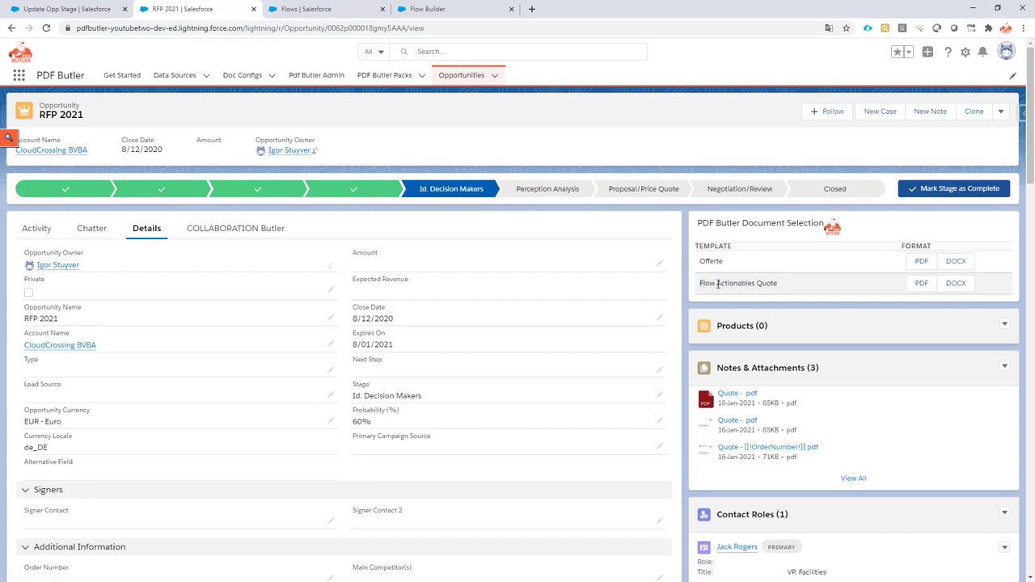
triple_click(717, 284)
click(896, 294)
click(920, 286)
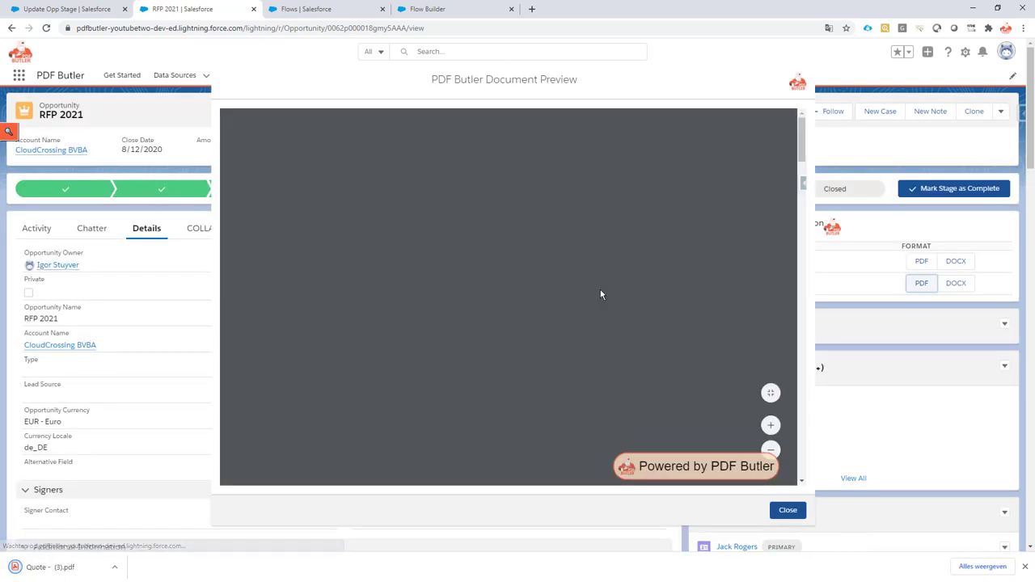
scroll(607, 301, down, 1)
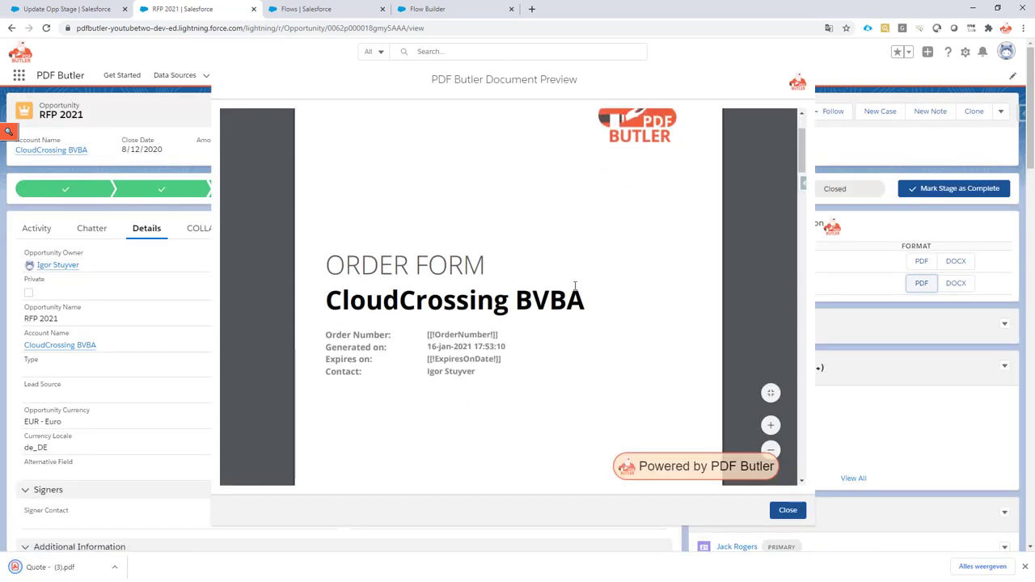
click(793, 512)
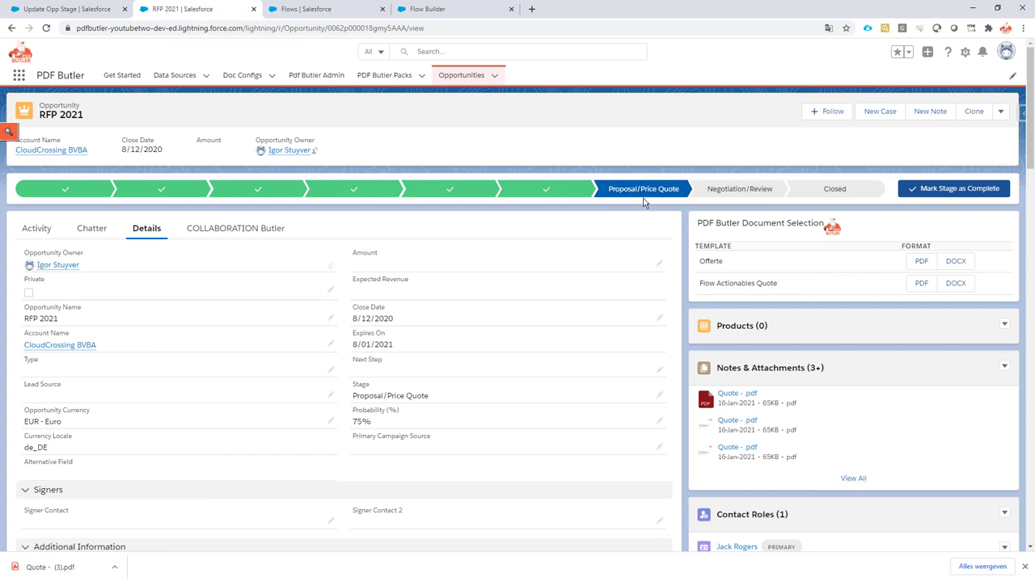